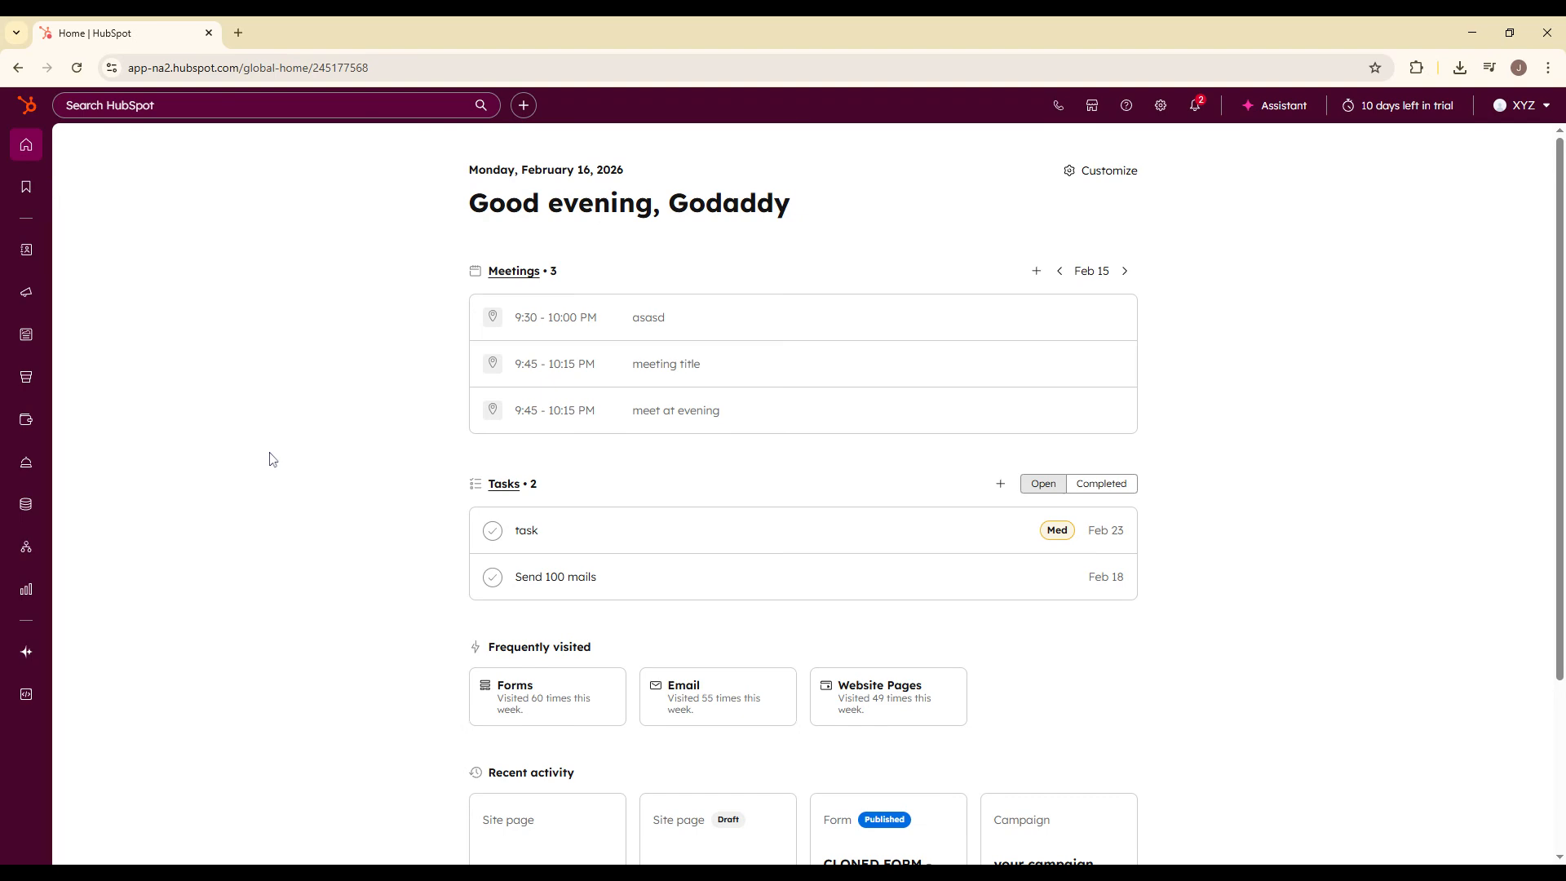
Go to the Meetings Scheduler and open the existing "60 min, 30 min, and 15 min meeting" scheduling page for editing
{"action": "mouse_move", "coordinate": [18, 372]}
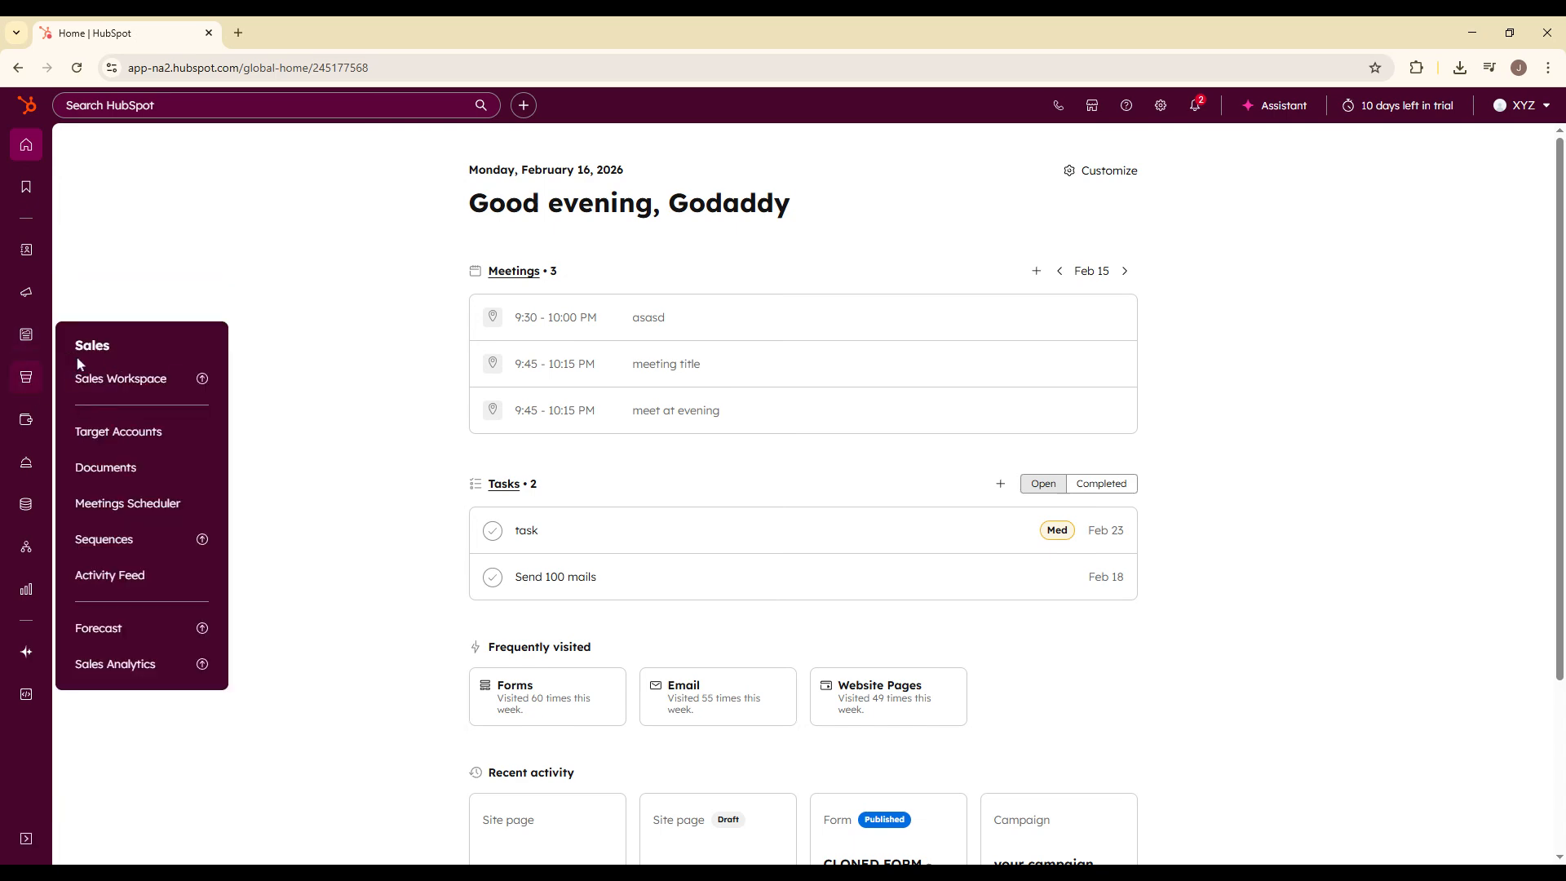
{"action": "left_click", "coordinate": [136, 507]}
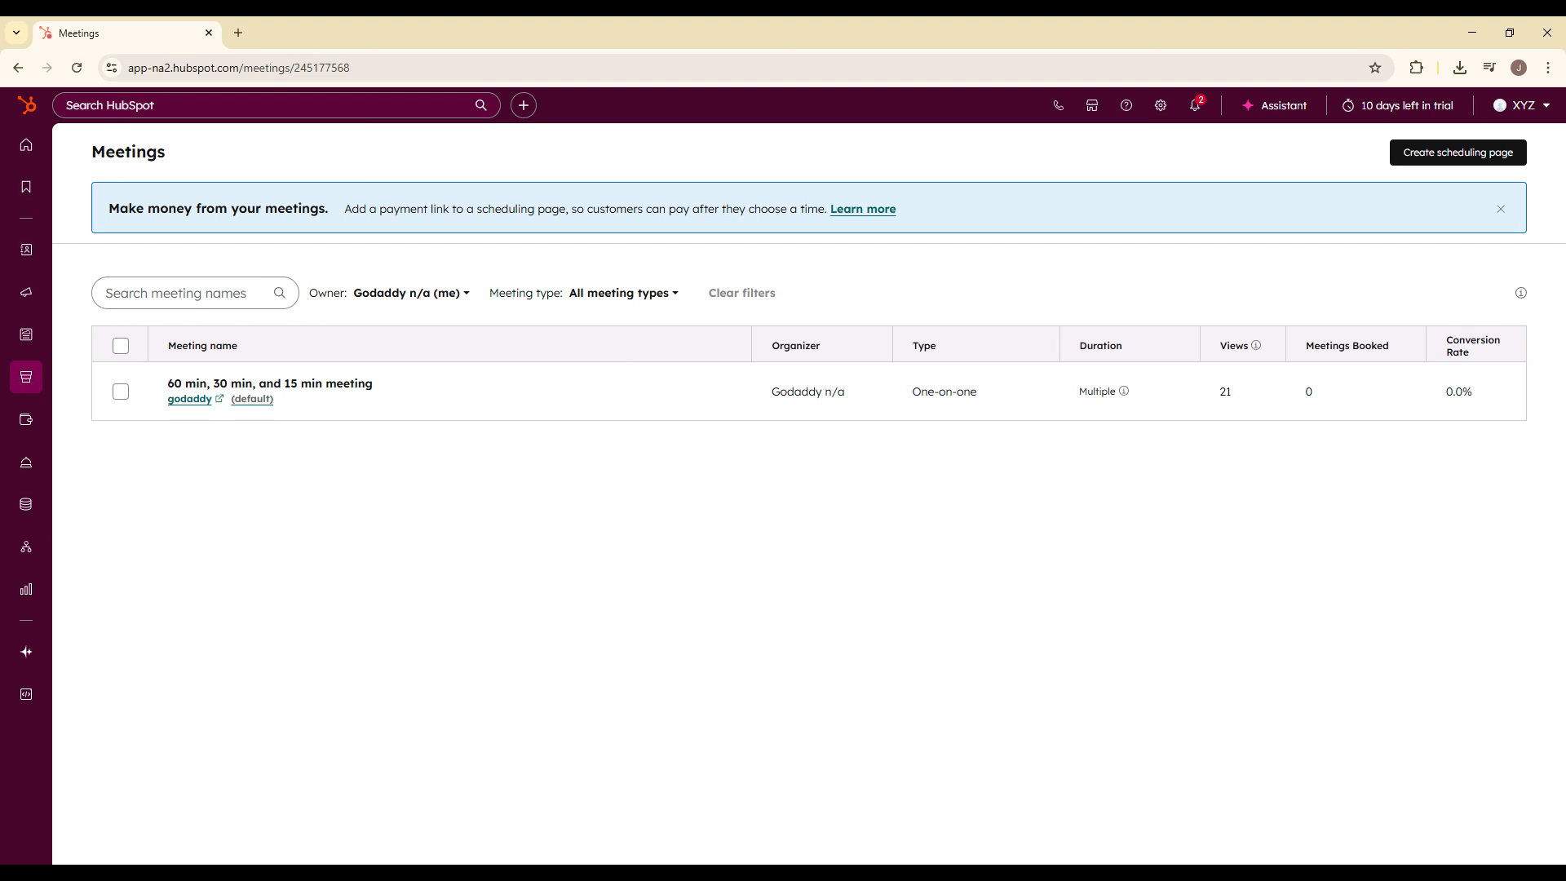
{"action": "left_click", "coordinate": [1458, 152]}
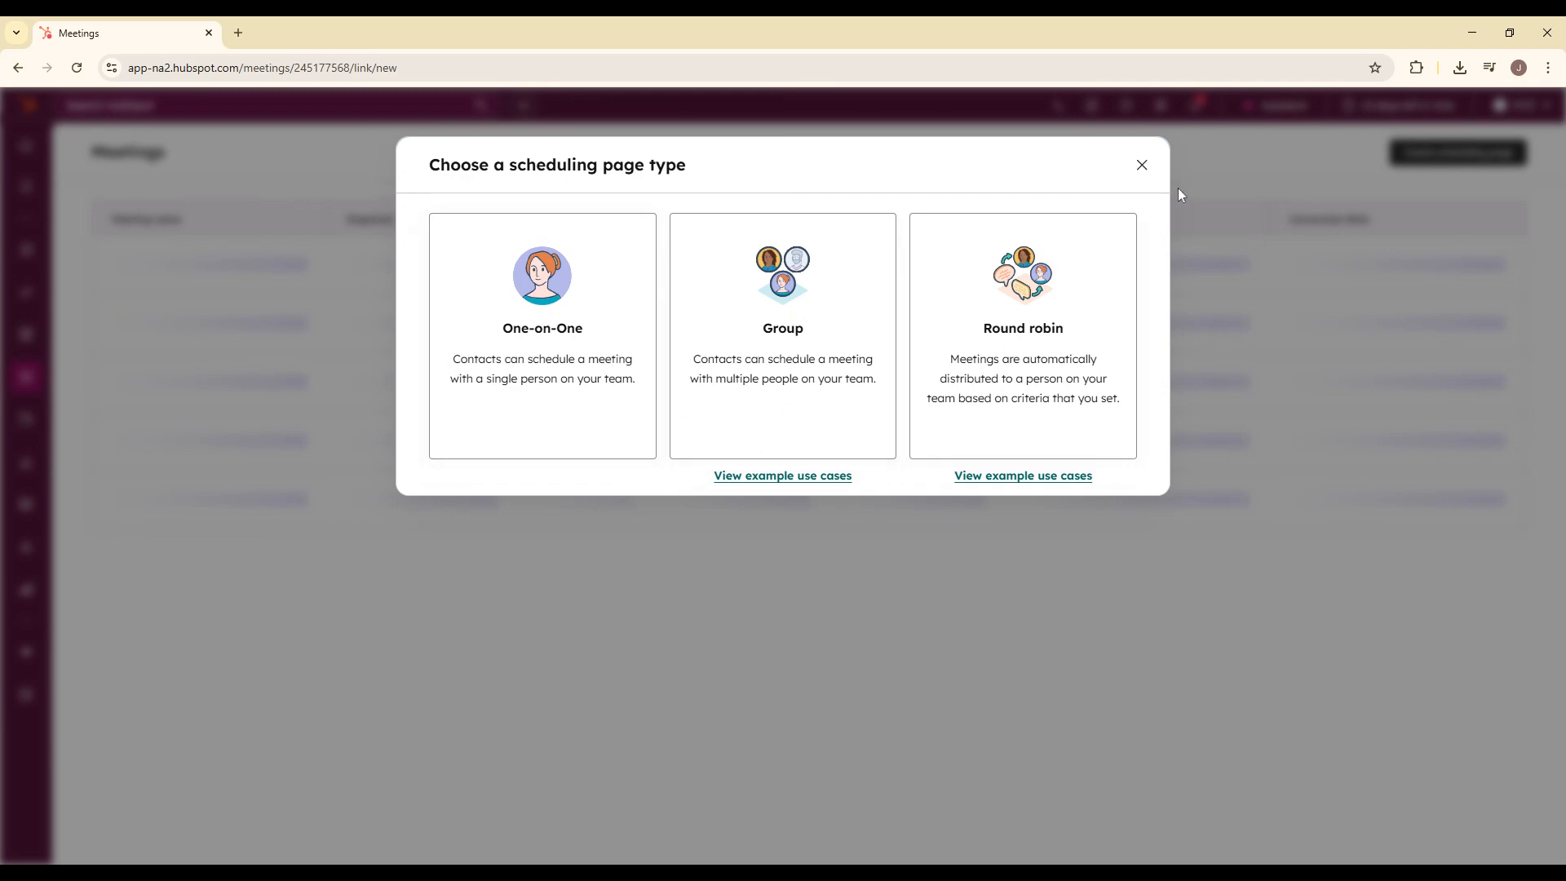
{"action": "left_click", "coordinate": [1141, 166]}
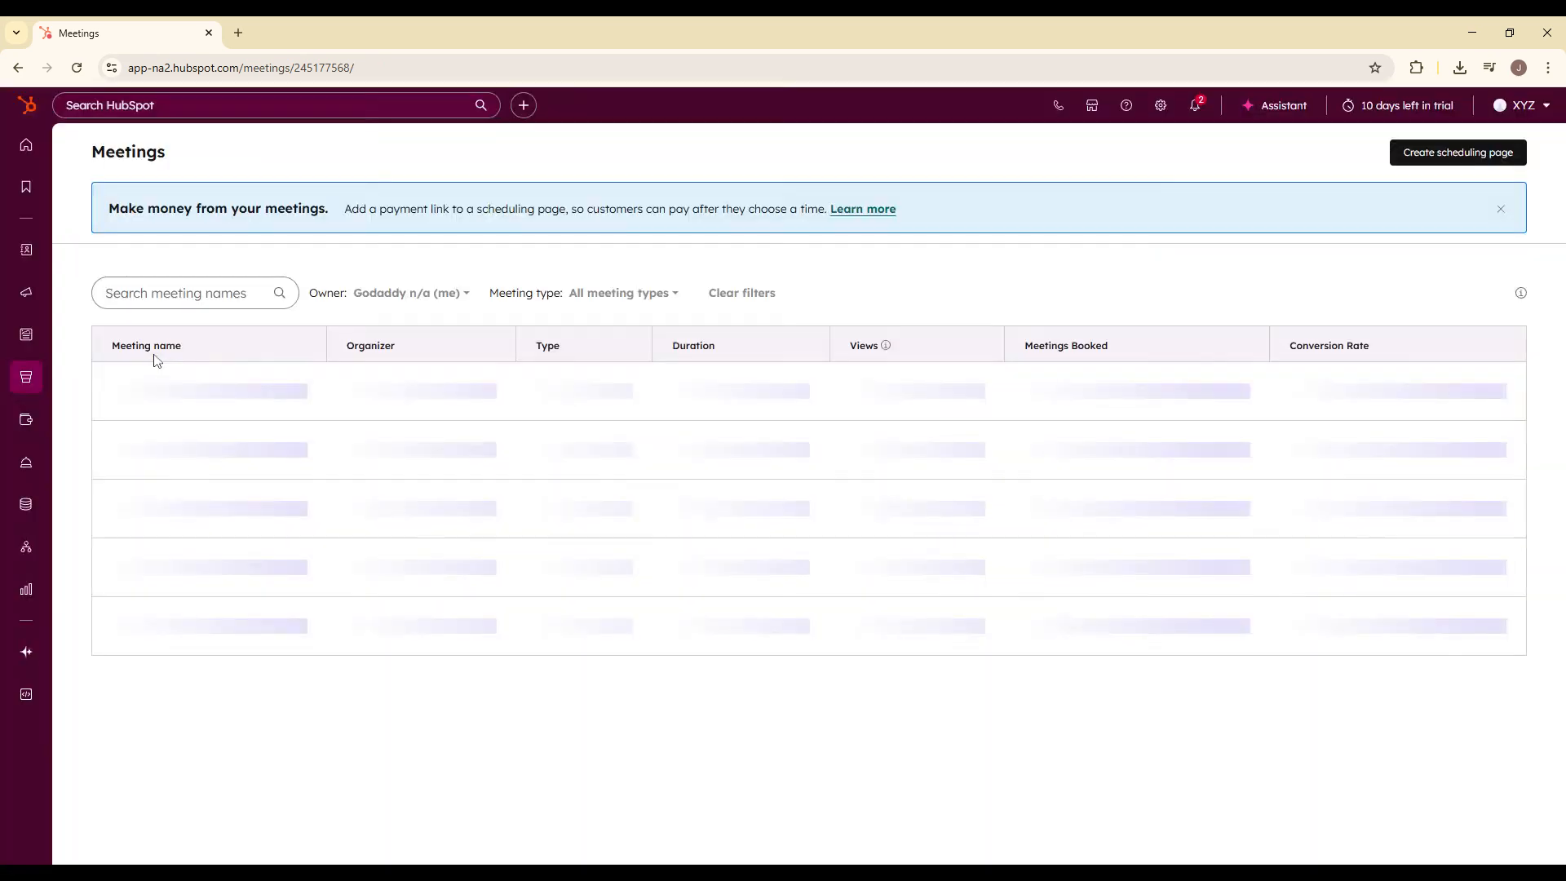
{"action": "left_click", "coordinate": [578, 397]}
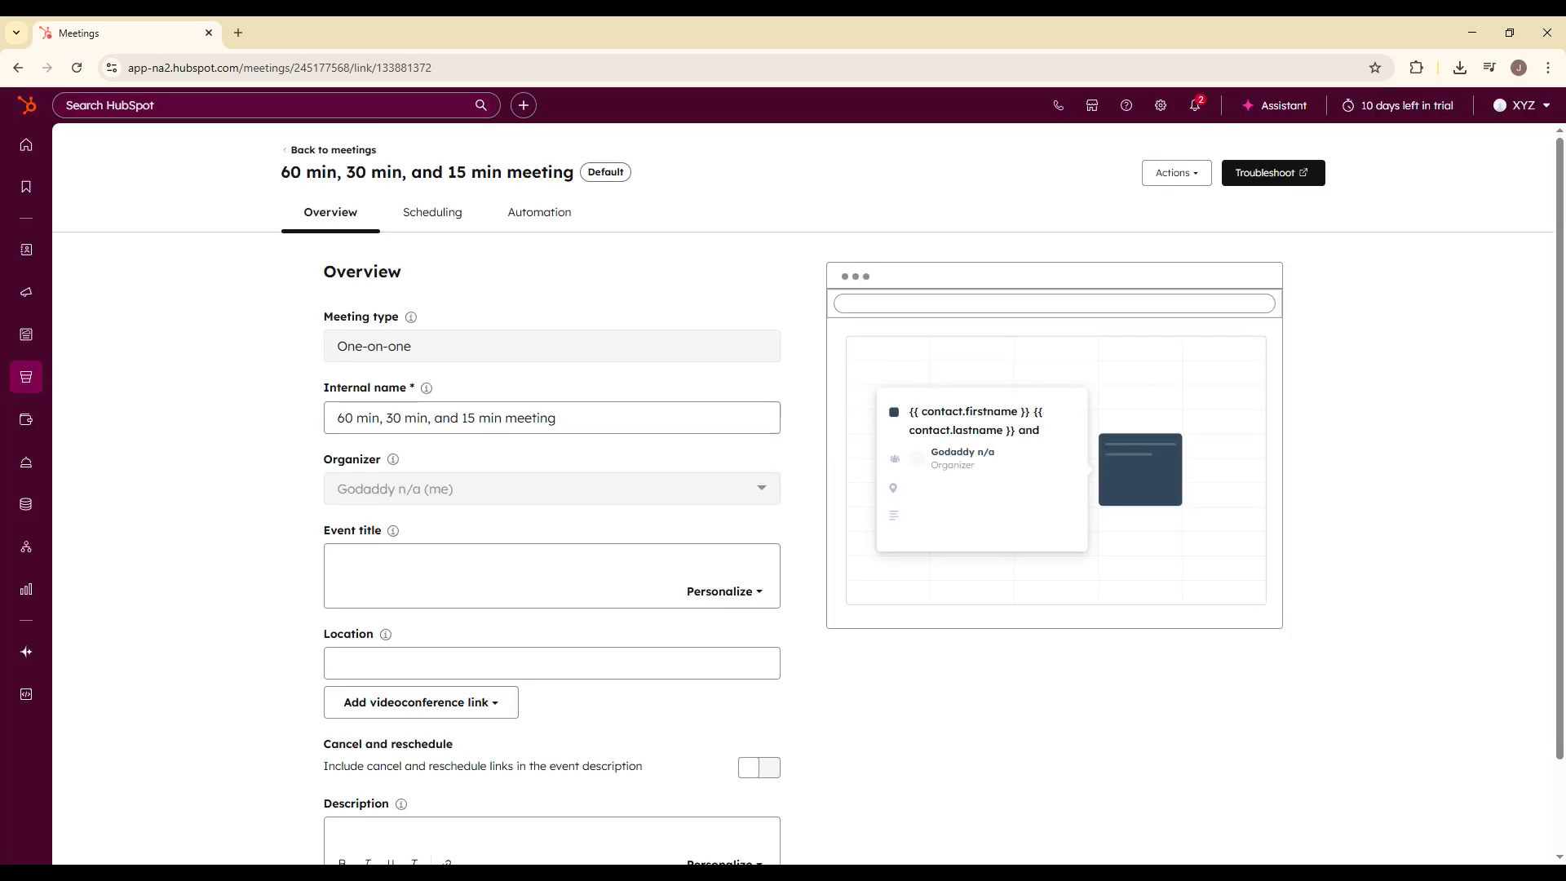
Review the meeting type and internal name in the scheduling page's overview
{"action": "left_click_drag", "start_coordinate": [411, 346], "coordinate": [335, 347]}
{"action": "left_click_drag", "start_coordinate": [561, 418], "coordinate": [247, 419]}
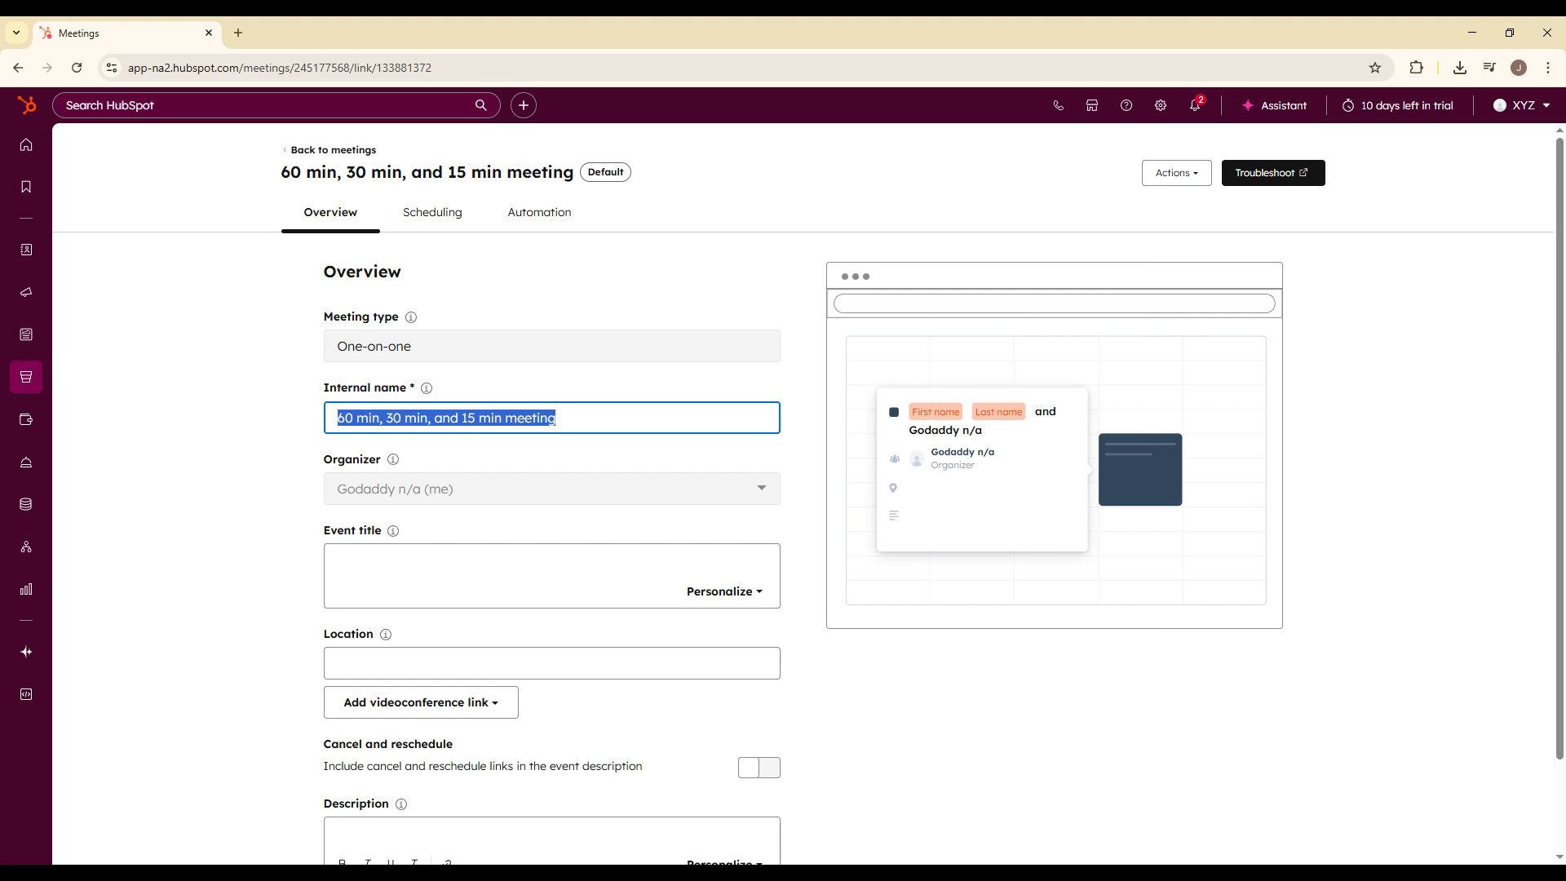
{"action": "left_click", "coordinate": [182, 430]}
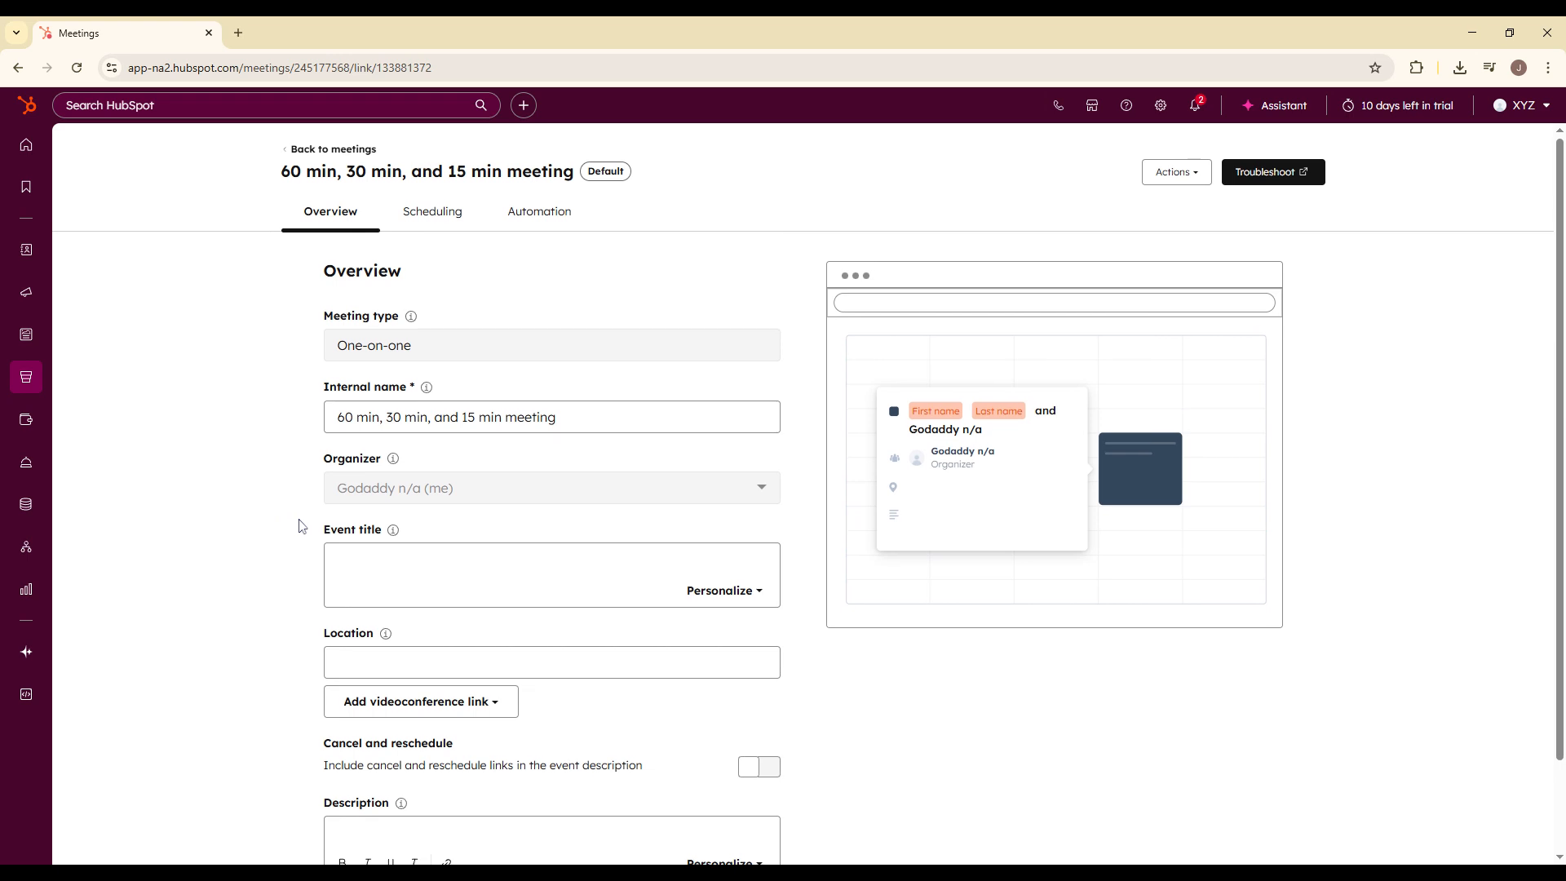
{"action": "scroll", "coordinate": [301, 524], "scroll_direction": "down", "scroll_amount": 1}
{"action": "scroll", "coordinate": [317, 519], "scroll_direction": "up", "scroll_amount": 1}
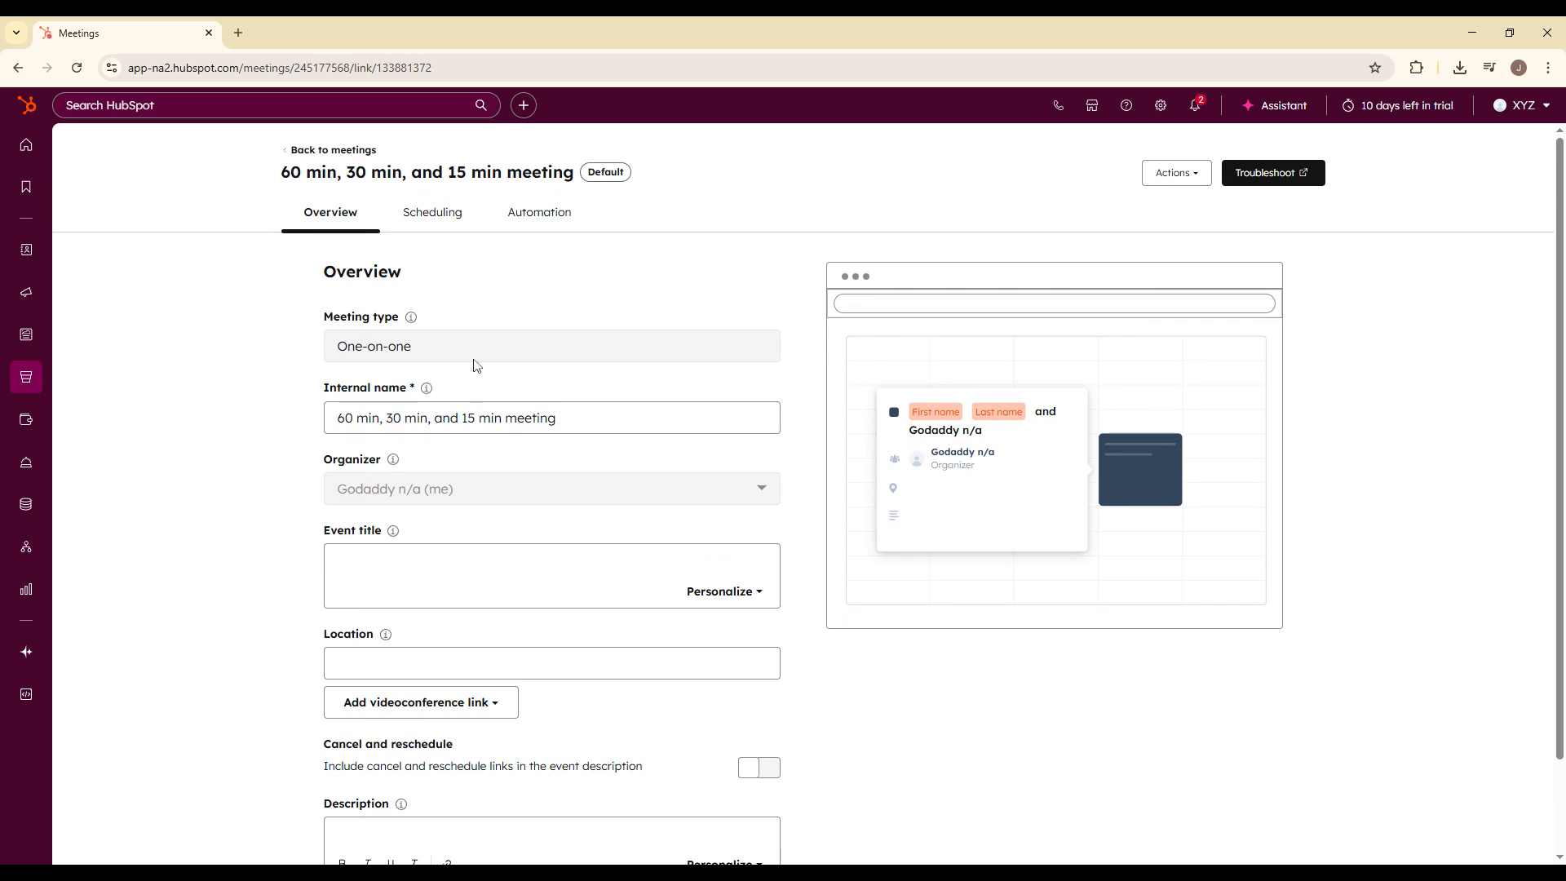
{"action": "left_click_drag", "start_coordinate": [473, 359], "coordinate": [259, 349]}
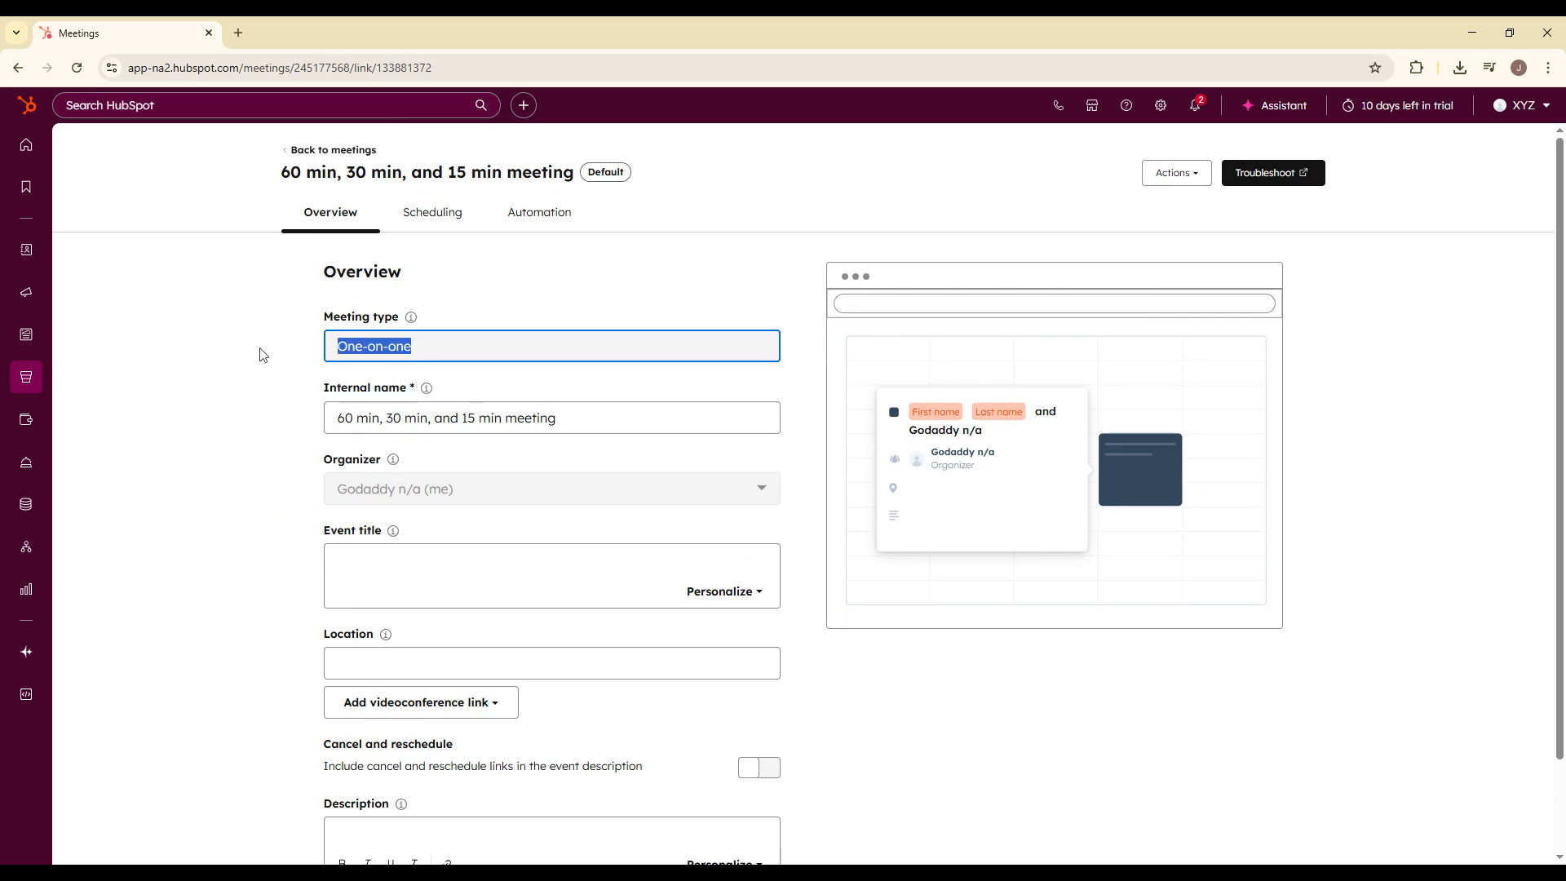
{"action": "left_click", "coordinate": [297, 383]}
{"action": "left_click_drag", "start_coordinate": [563, 417], "coordinate": [234, 423]}
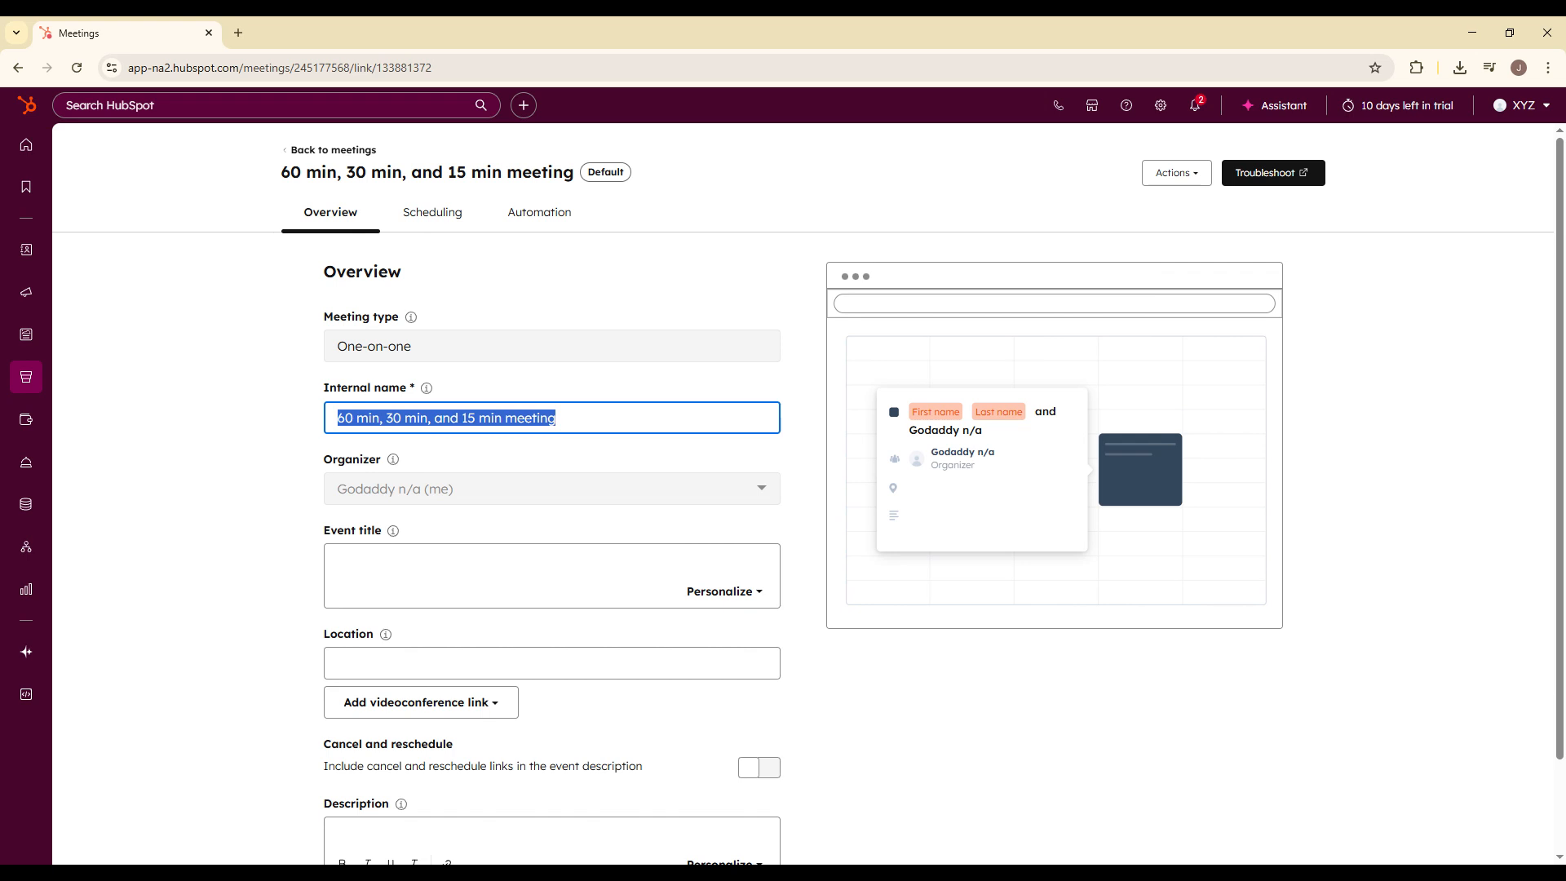
{"action": "left_click", "coordinate": [605, 442]}
{"action": "left_click_drag", "start_coordinate": [596, 421], "coordinate": [164, 398]}
{"action": "left_click", "coordinate": [161, 398]}
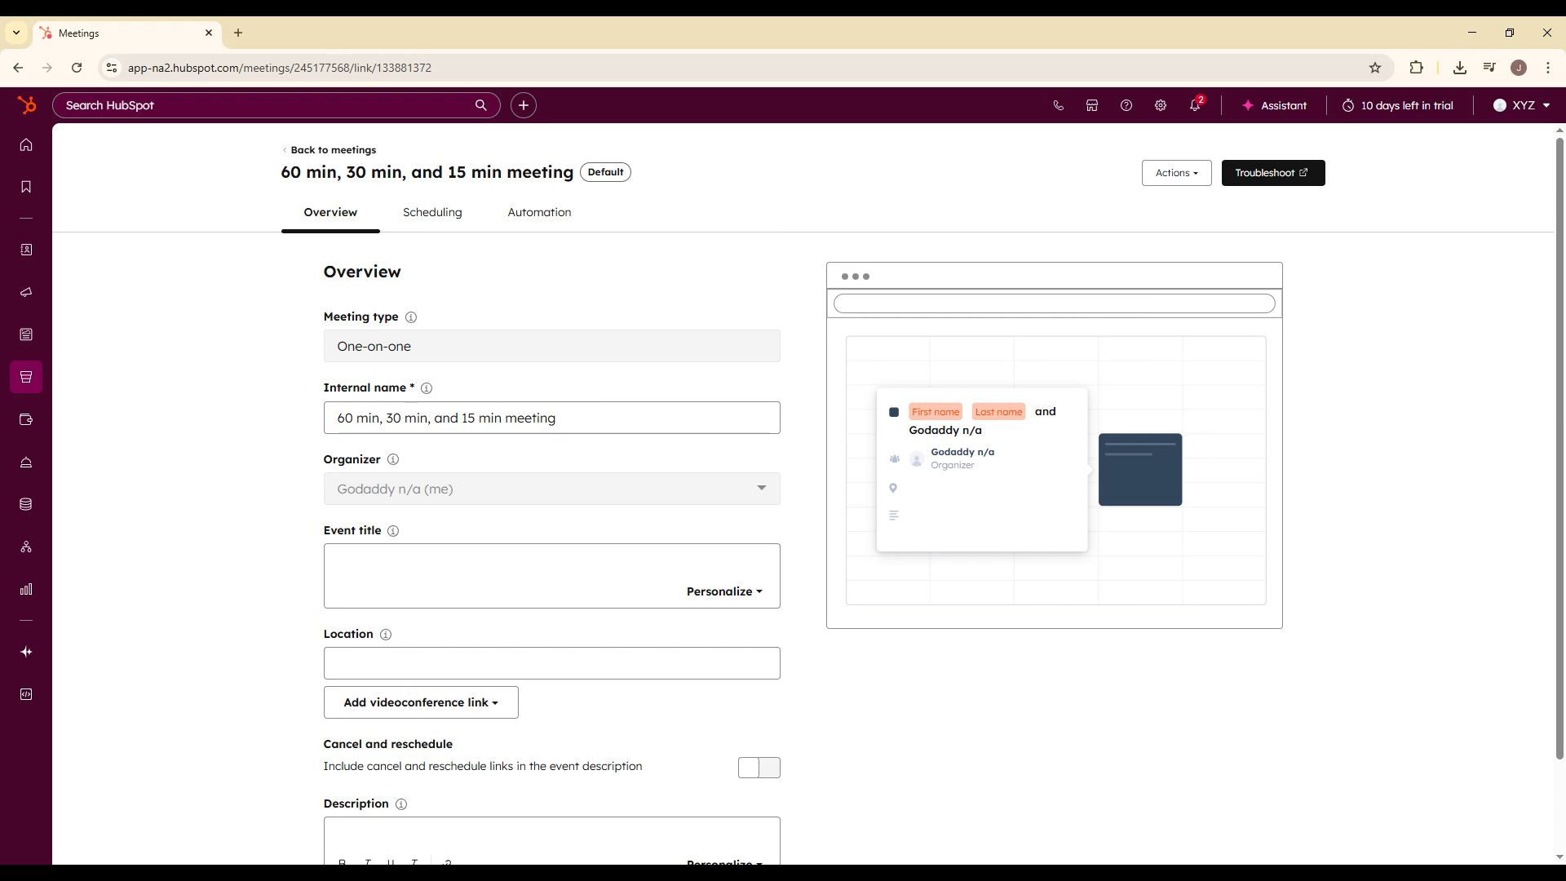
Set the scheduling page's event title to "open house meet"
{"action": "mouse_move", "coordinate": [395, 458]}
{"action": "left_click", "coordinate": [455, 606]}
{"action": "type", "text": "open house met"}
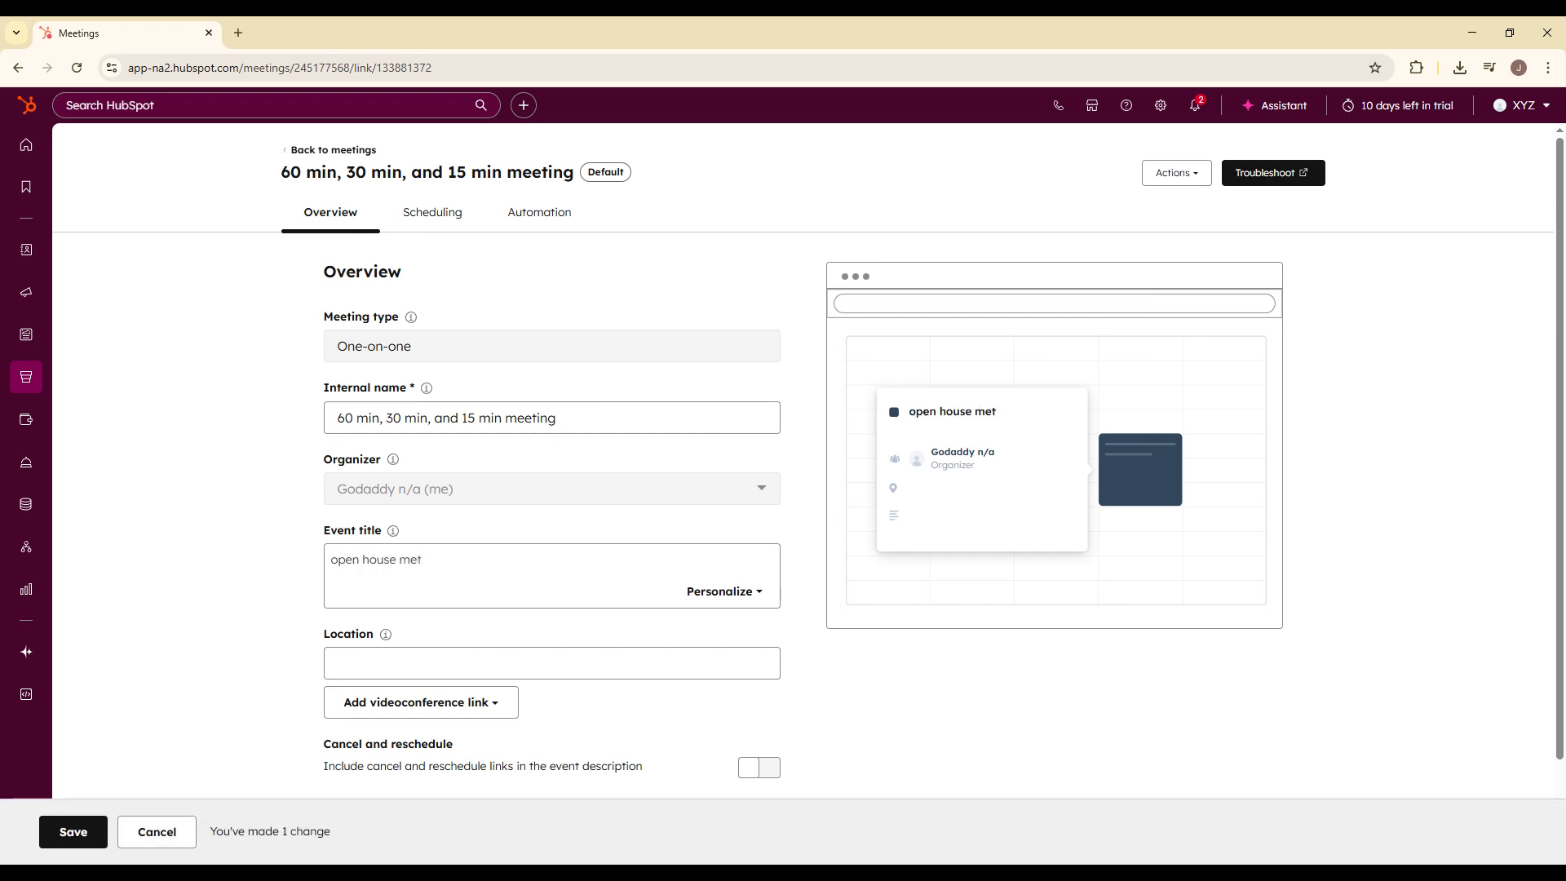
{"action": "key", "text": "BackSpace"}
{"action": "type", "text": "et"}
Set the meeting location to "USA" and check the options for adding a videoconference link
{"action": "left_click", "coordinate": [440, 663]}
{"action": "scroll", "coordinate": [350, 594], "scroll_direction": "down", "scroll_amount": 1}
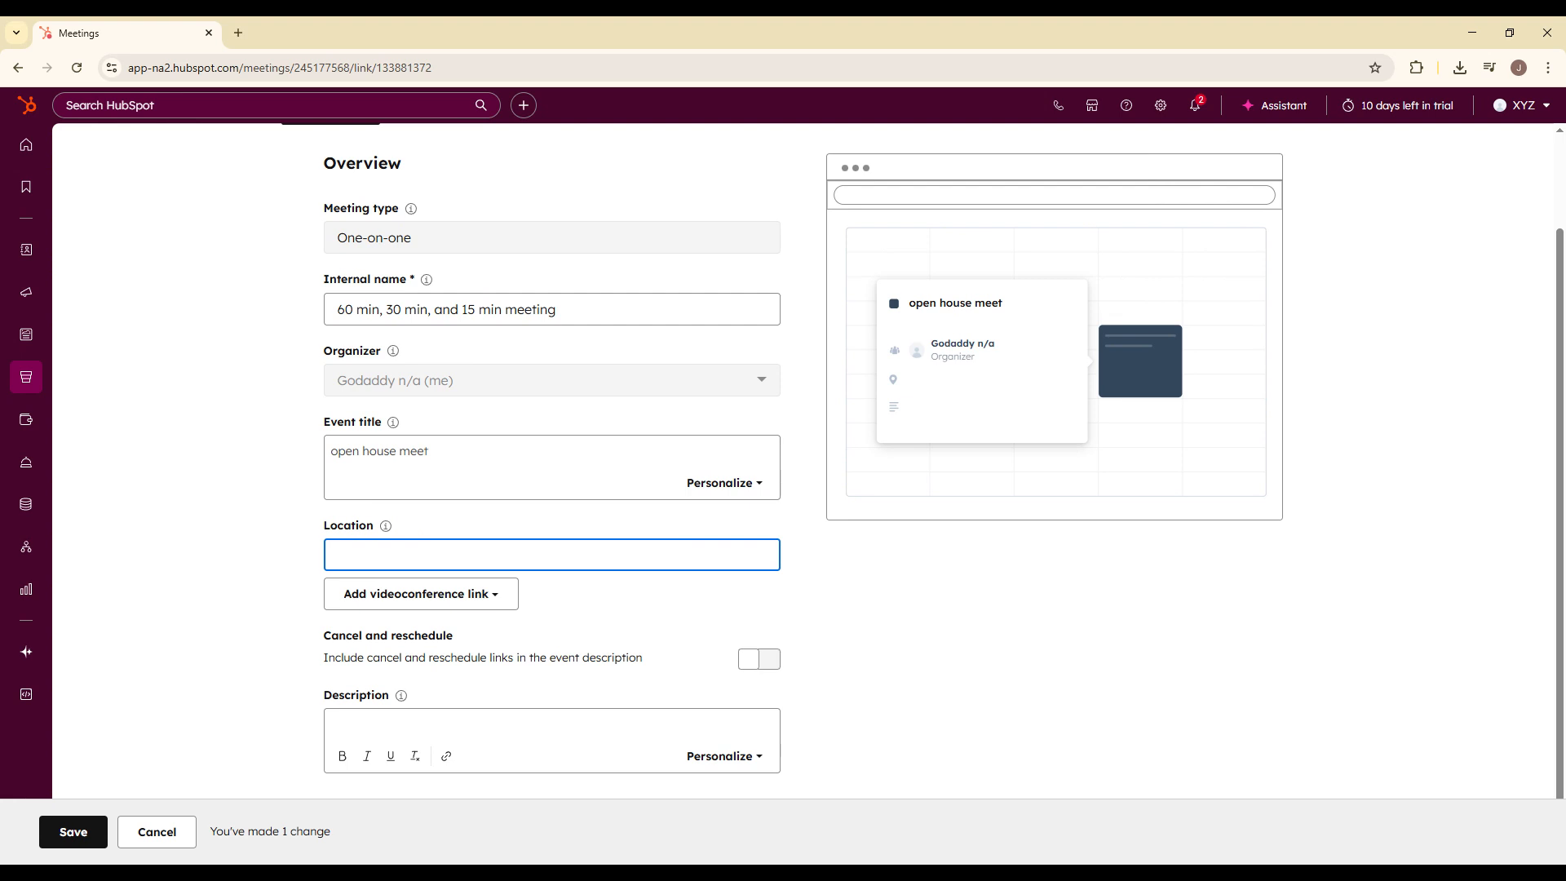
{"action": "type", "text": "USA"}
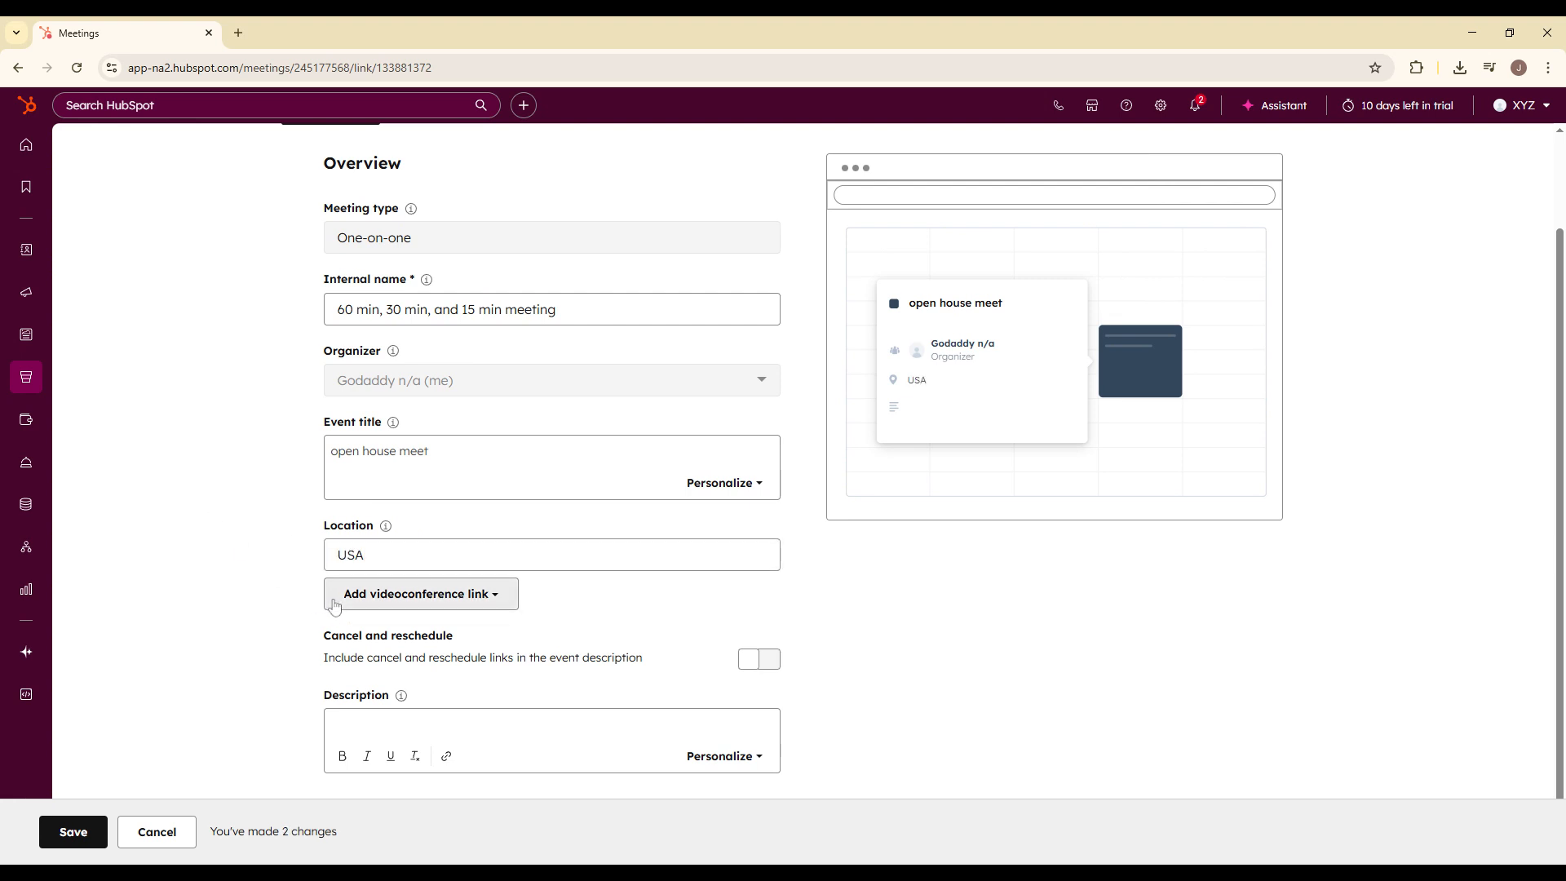
{"action": "left_click", "coordinate": [336, 597]}
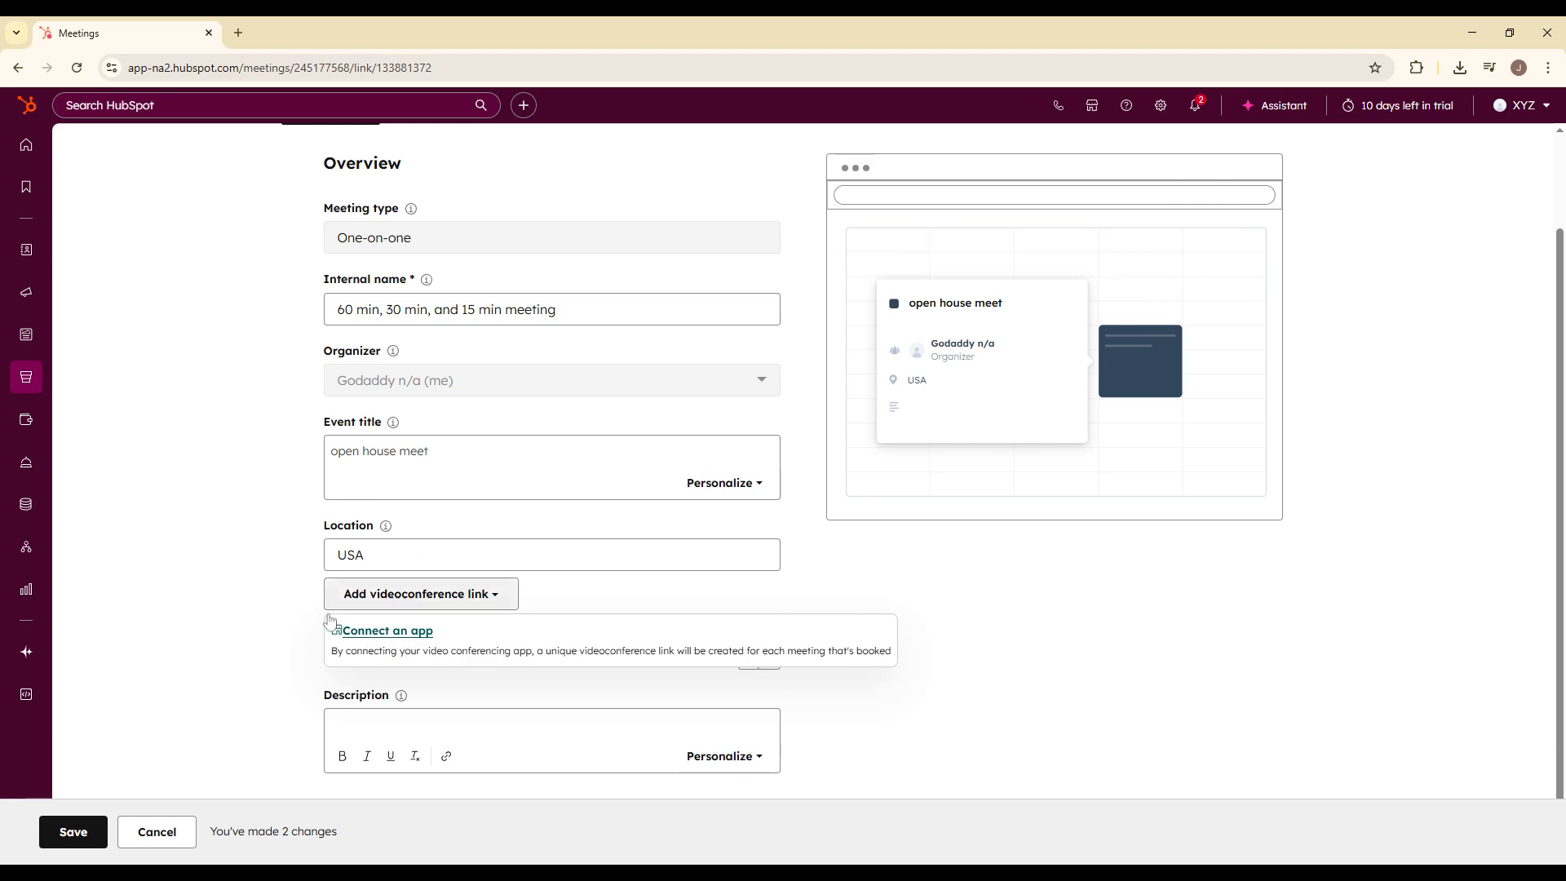
{"action": "left_click", "coordinate": [242, 618]}
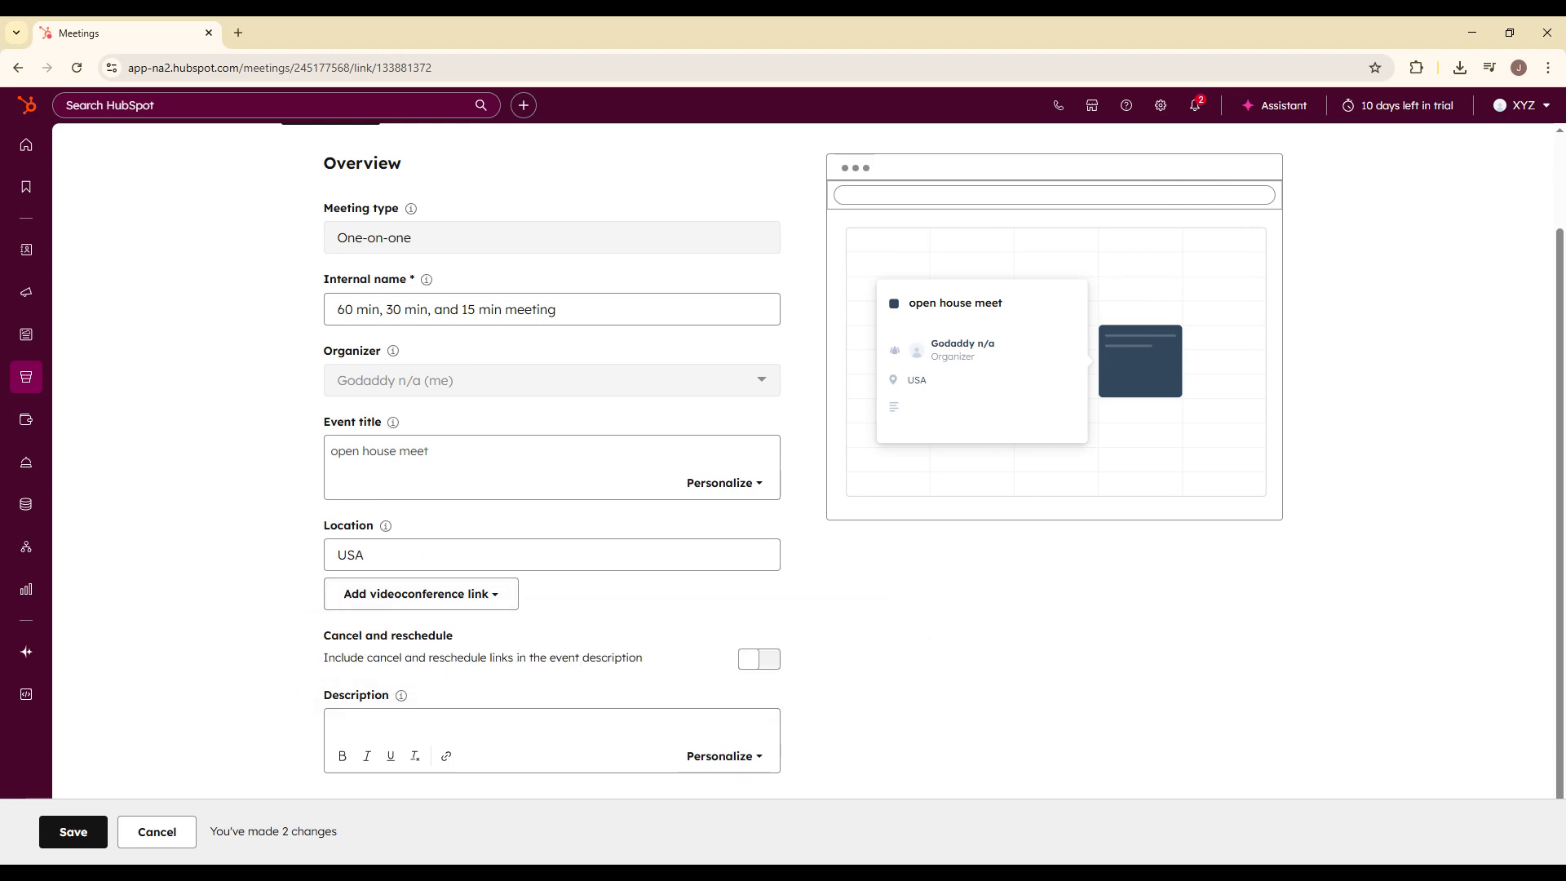
Look over the remaining overview fields and save the changes to the scheduling page
{"action": "left_click", "coordinate": [387, 721]}
{"action": "scroll", "coordinate": [786, 713], "scroll_direction": "up", "scroll_amount": 2}
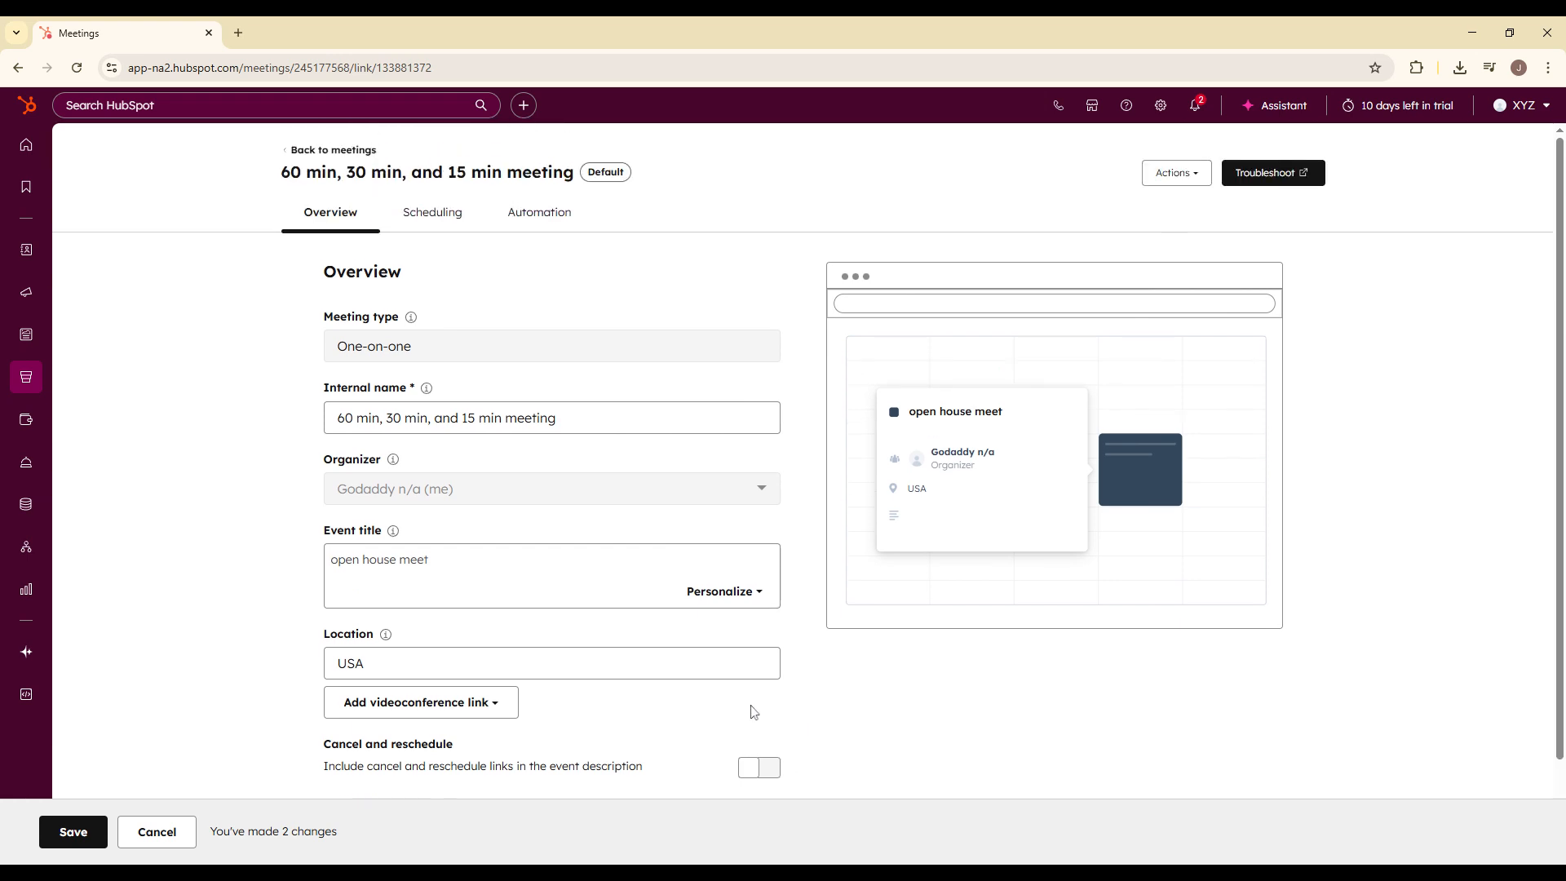
{"action": "scroll", "coordinate": [1016, 603], "scroll_direction": "down", "scroll_amount": 1}
{"action": "scroll", "coordinate": [1016, 604], "scroll_direction": "down", "scroll_amount": 1}
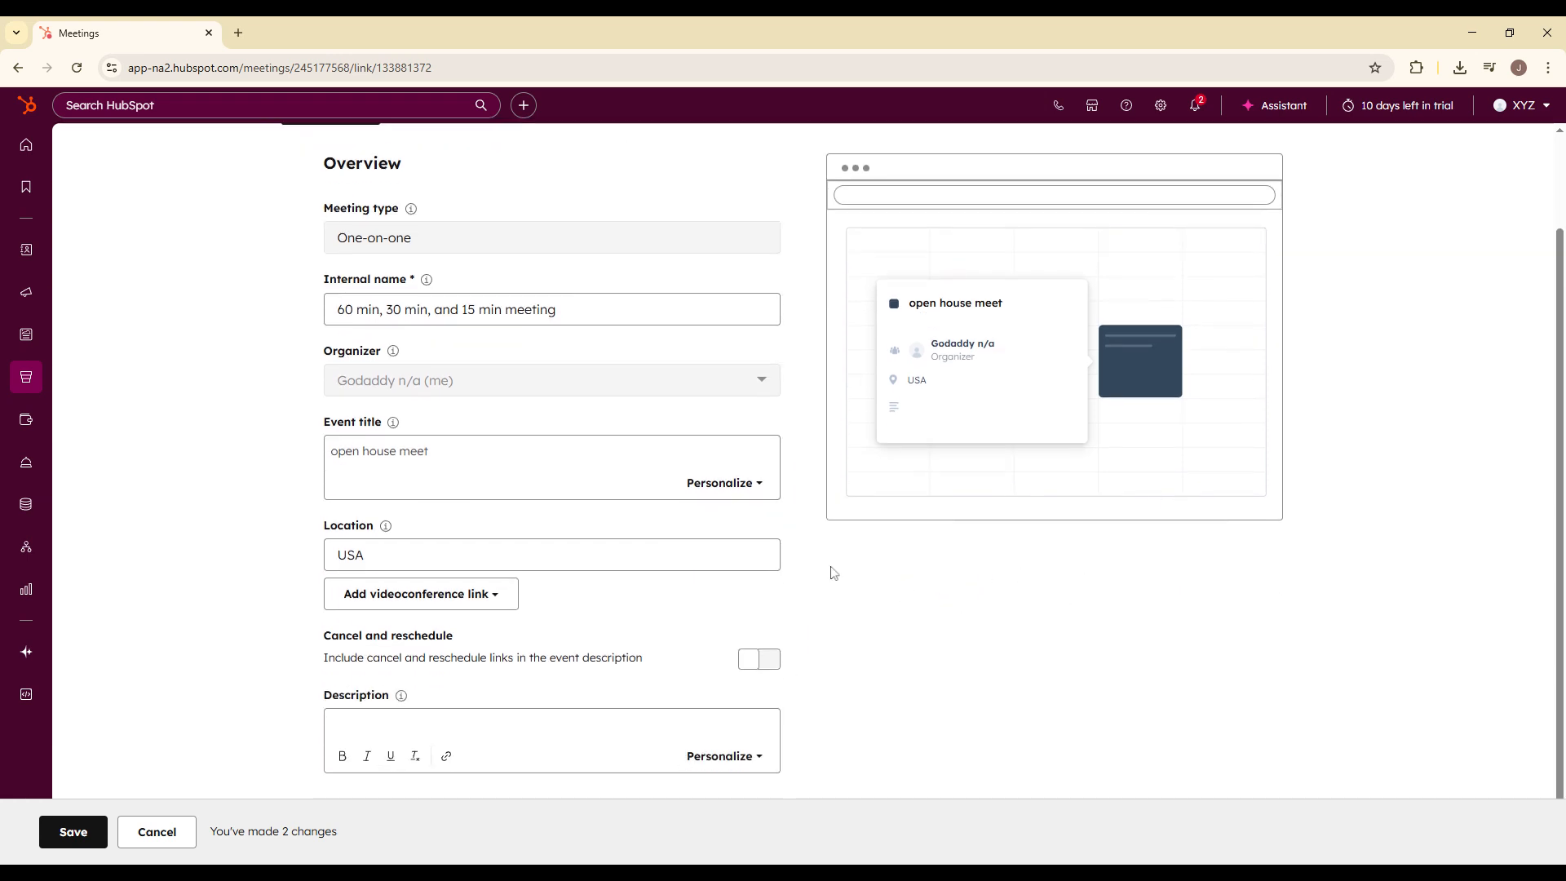
{"action": "scroll", "coordinate": [1018, 623], "scroll_direction": "up", "scroll_amount": 3}
{"action": "left_click", "coordinate": [74, 832]}
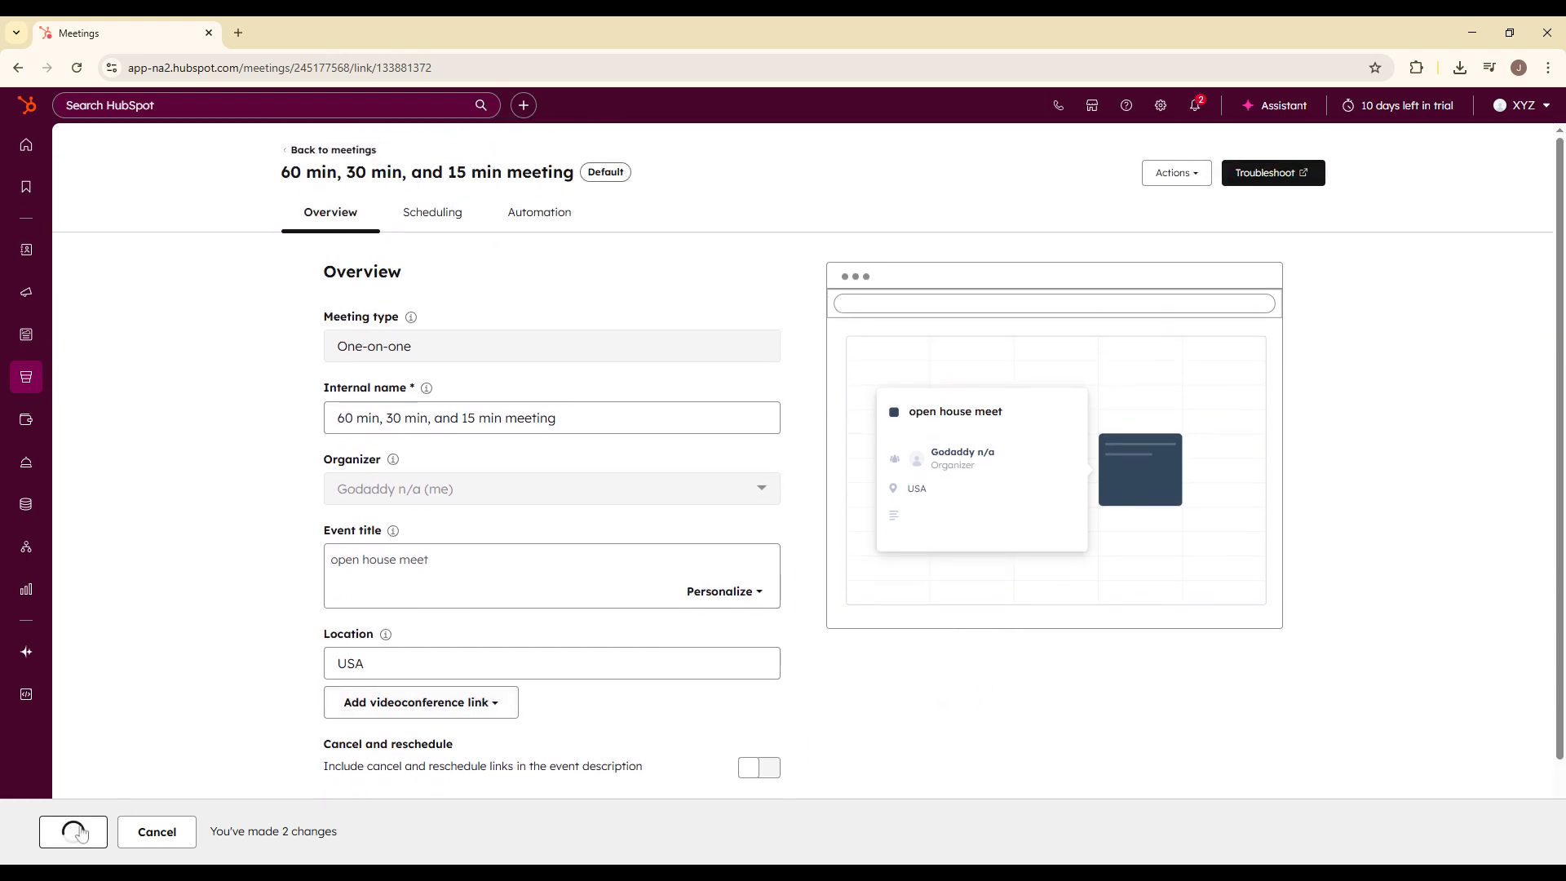
Return to the list of meeting scheduling pages
{"action": "left_click_drag", "start_coordinate": [671, 171], "coordinate": [791, 173]}
{"action": "left_click_drag", "start_coordinate": [610, 248], "coordinate": [186, 247]}
{"action": "left_click", "coordinate": [848, 227]}
{"action": "left_click", "coordinate": [186, 248]}
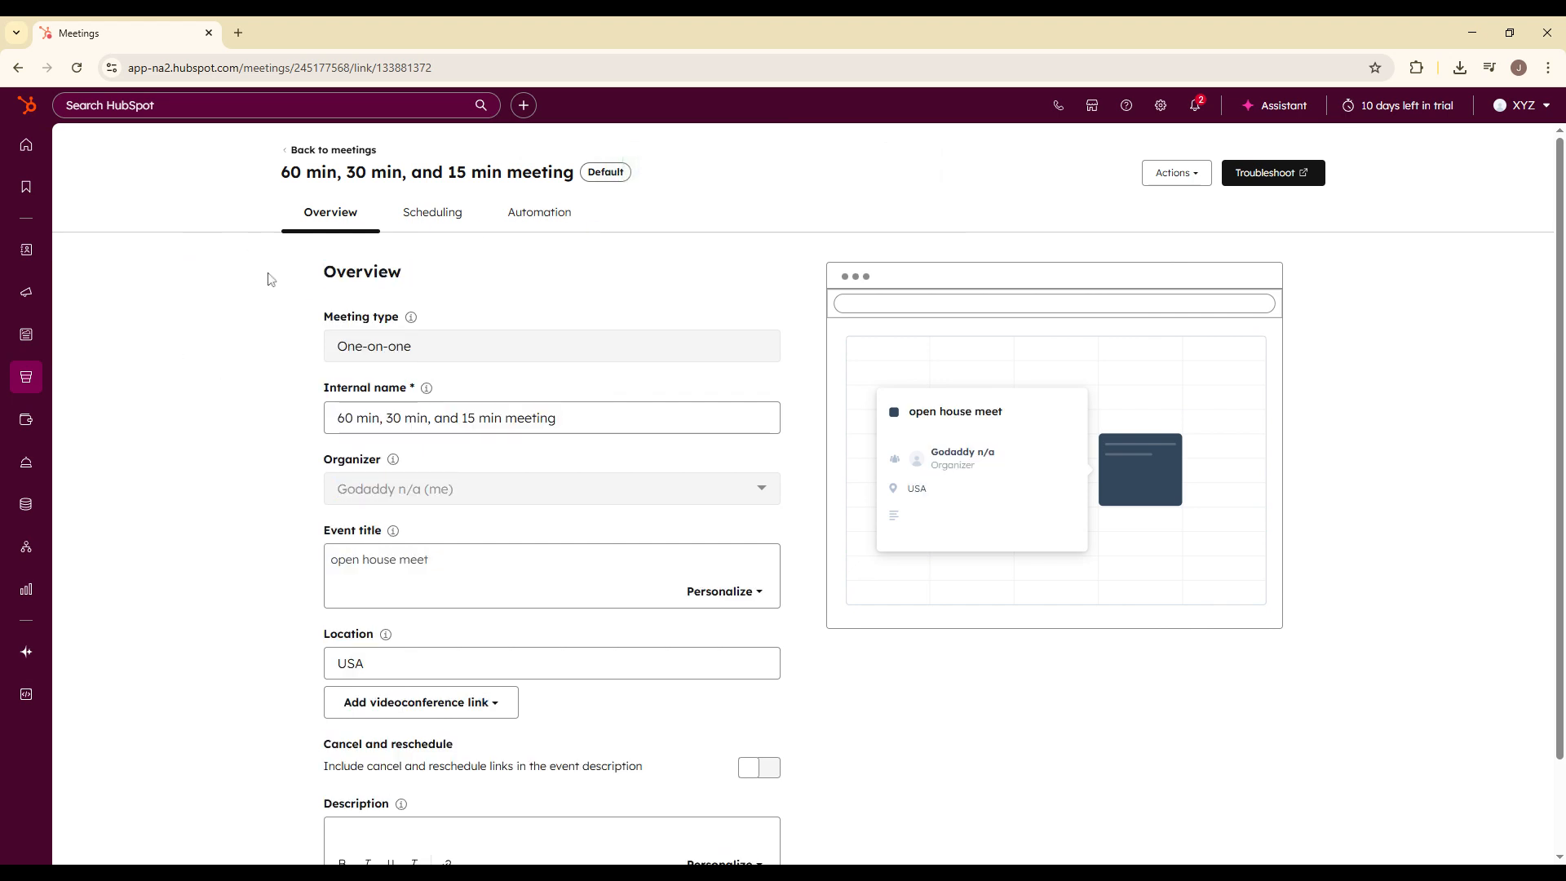
{"action": "left_click", "coordinate": [20, 67]}
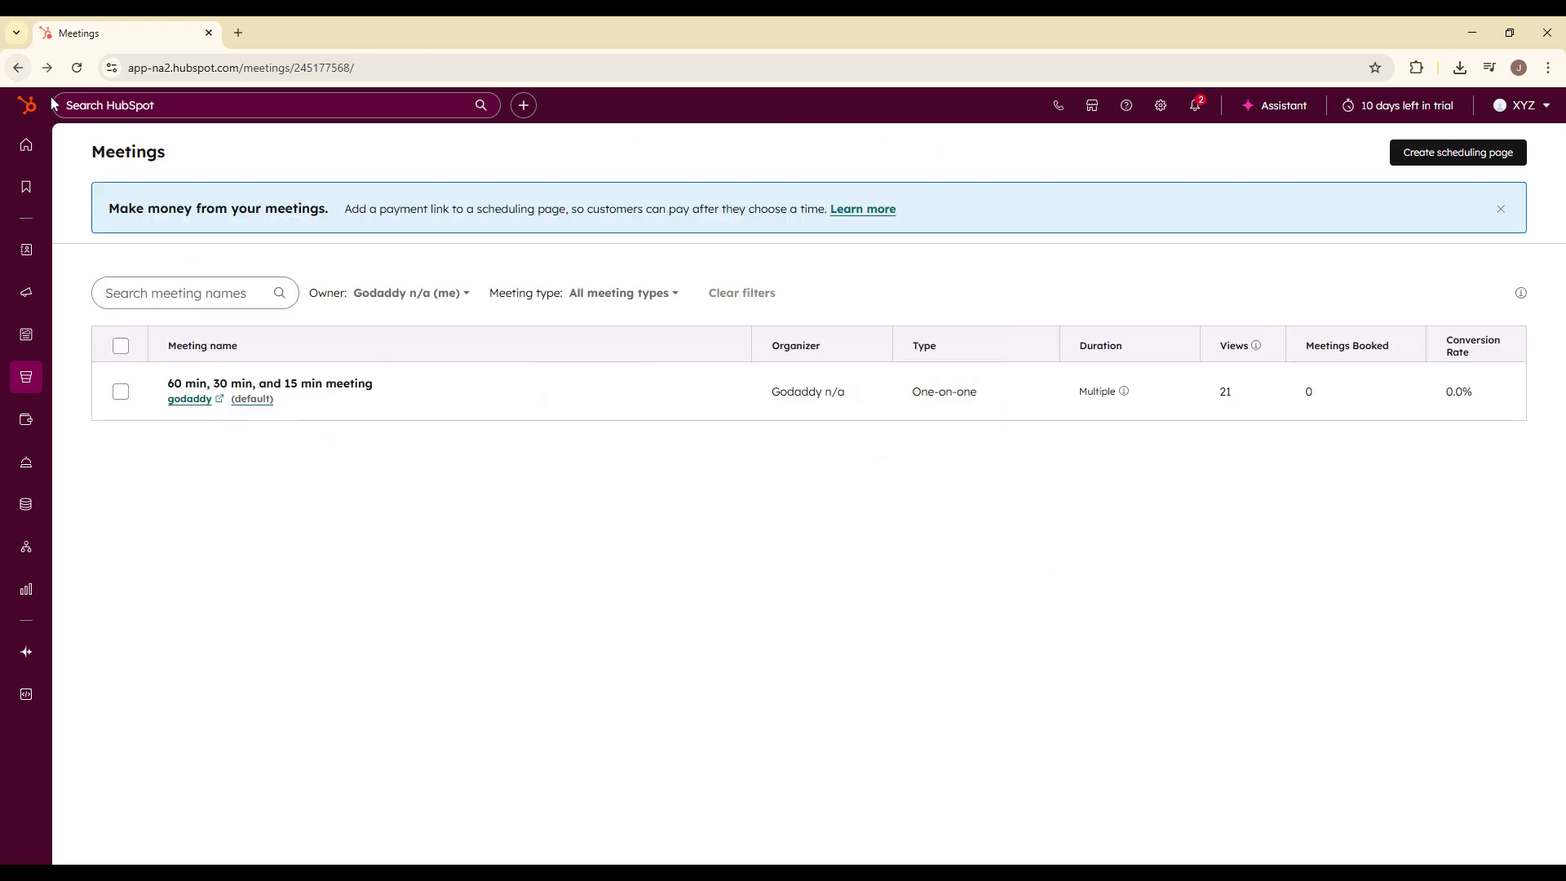